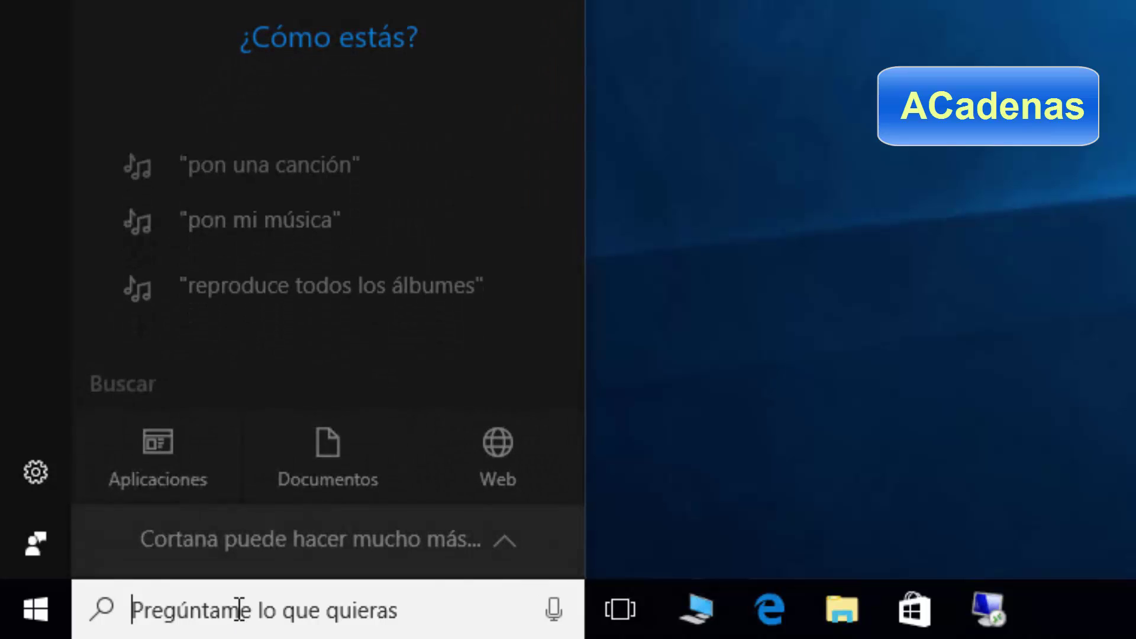
Search for VPN to reach the VPN settings and start adding a new VPN connection.
text(VPN)
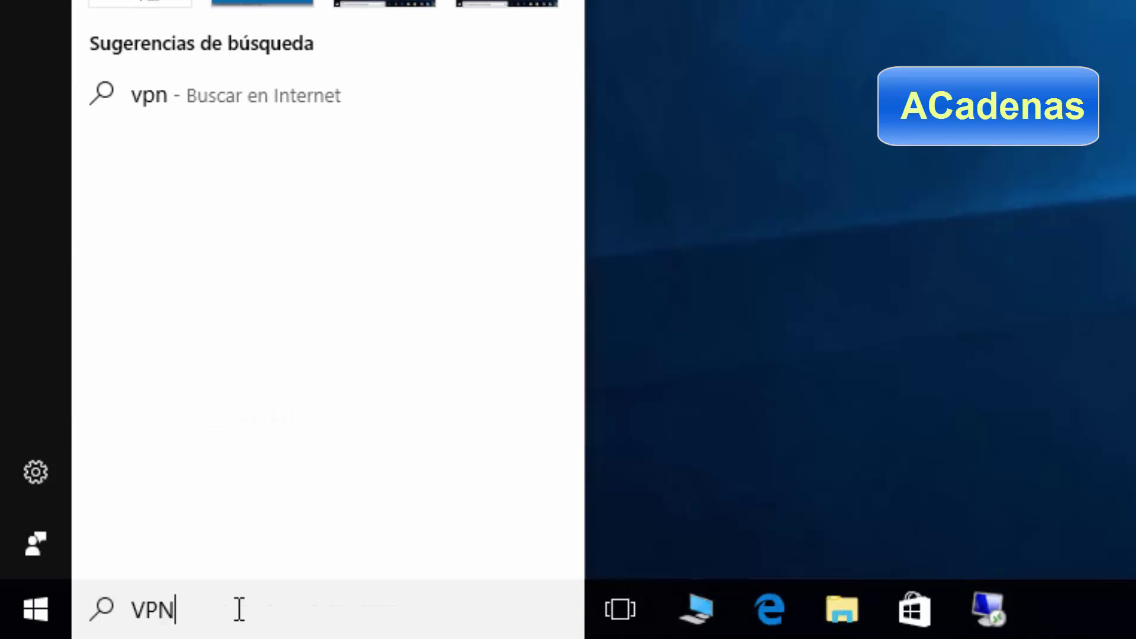
key(Return)
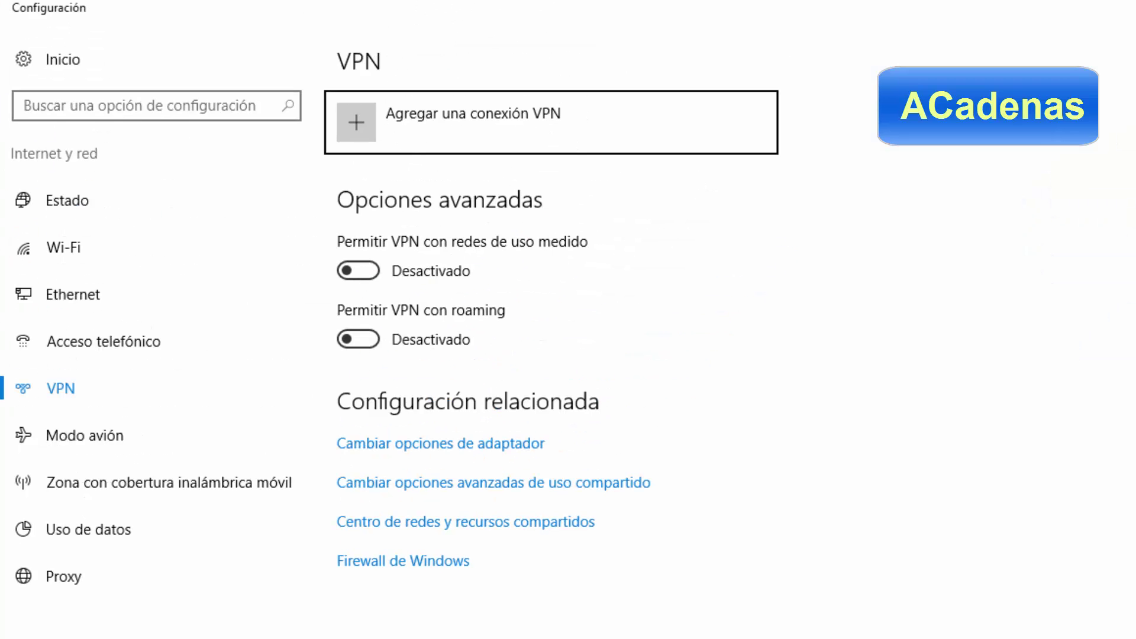
click(367, 128)
Set the VPN provider to Windows (integrado), name it CIFP MSP, with server 212.89.25.51.
click(692, 271)
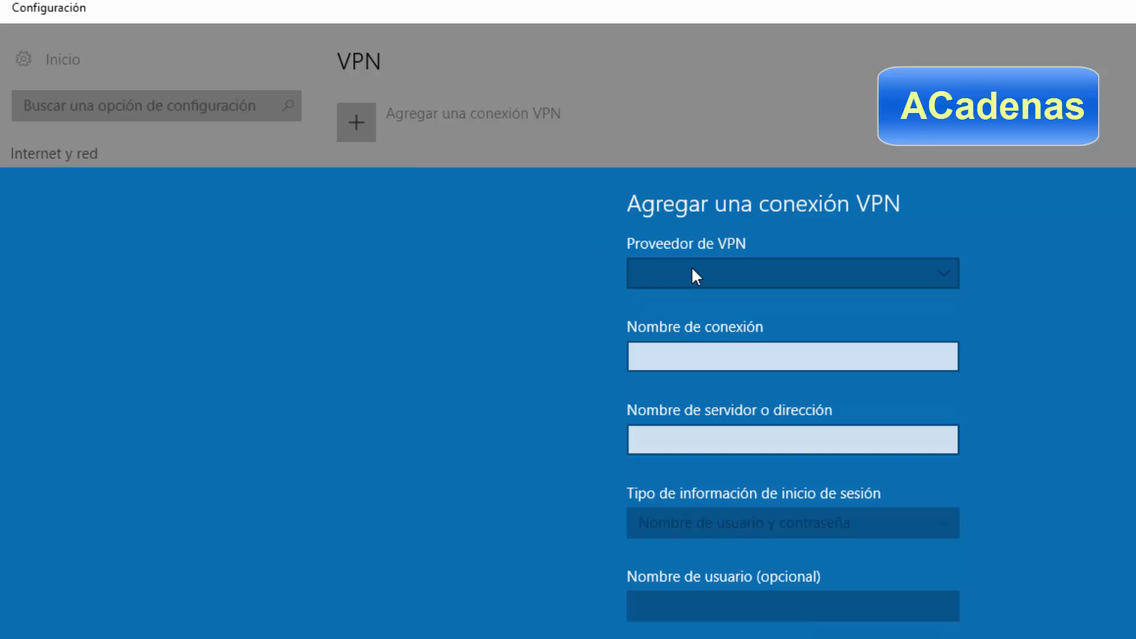
click(716, 272)
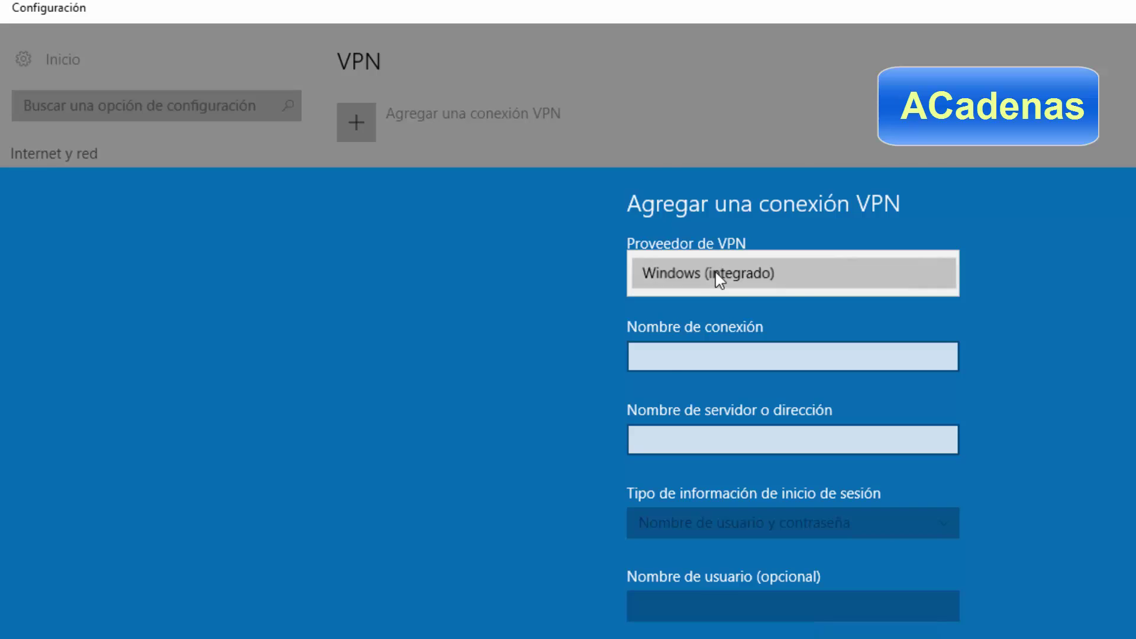
click(691, 318)
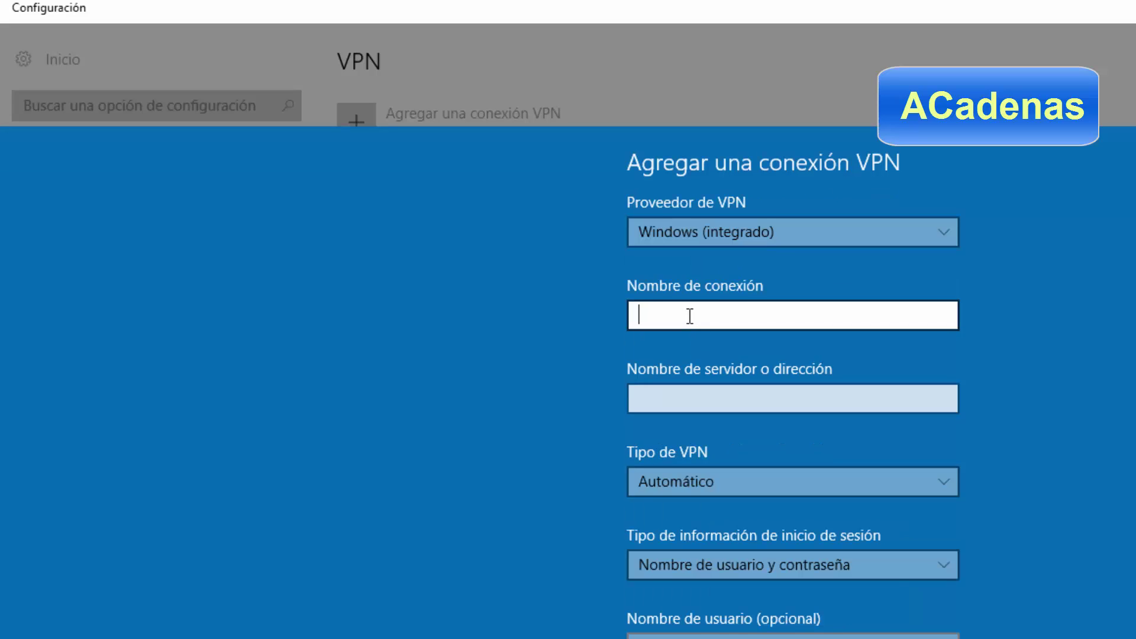
text(CIFP MSP)
click(691, 398)
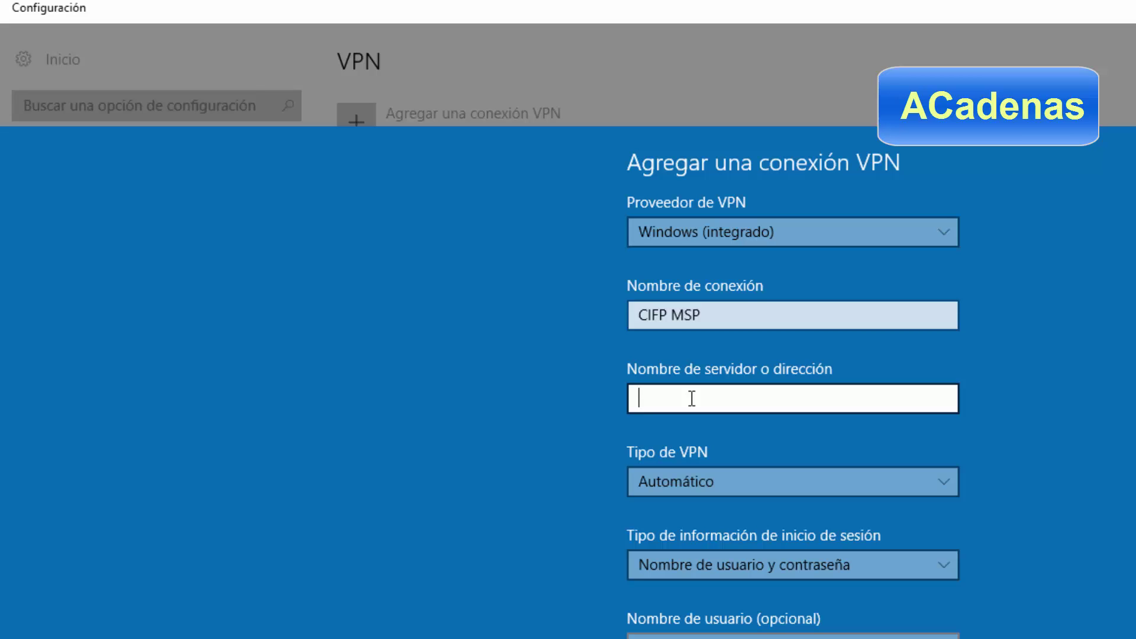
text(212.89.25.51)
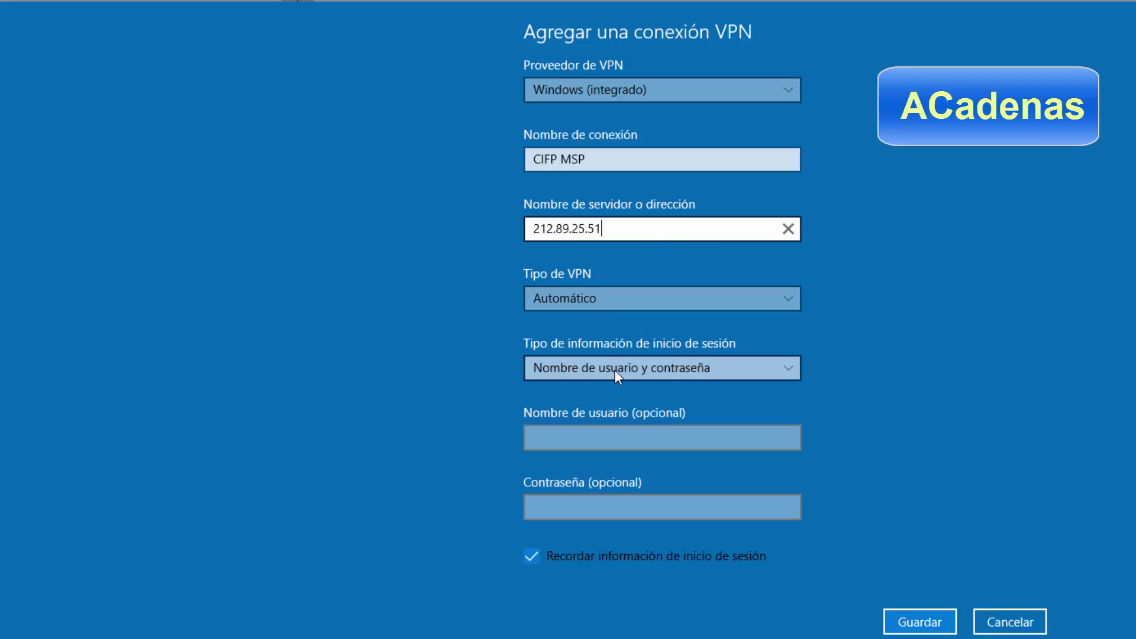
Enter the VPN account's username and password, then save the CIFP MSP connection.
click(575, 435)
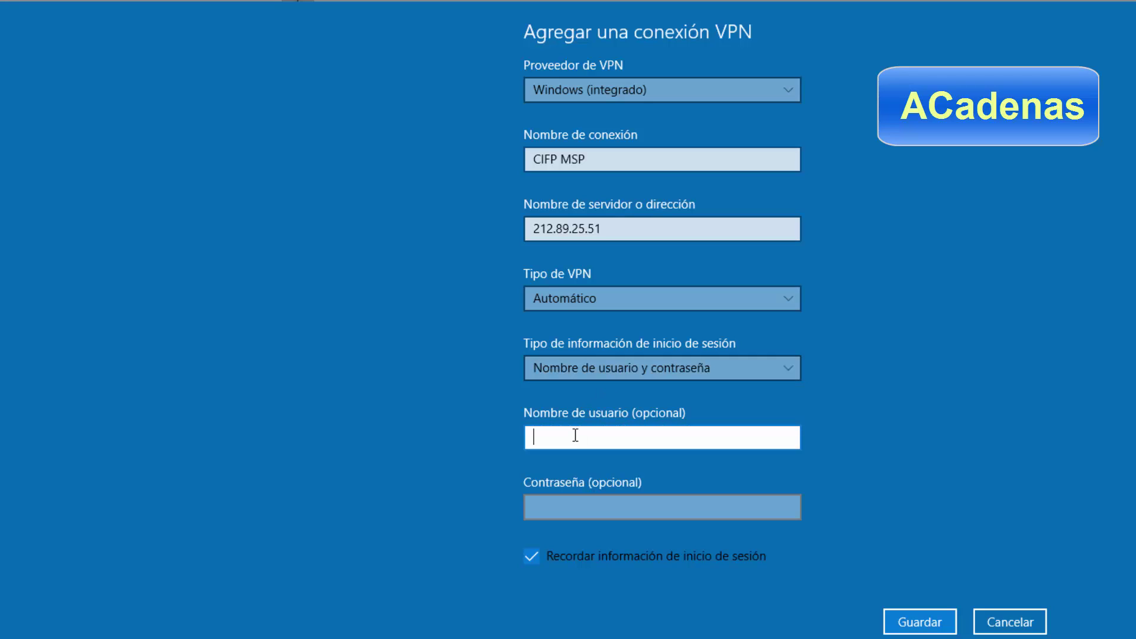
text(CIFPIMA\profe2)
click(555, 508)
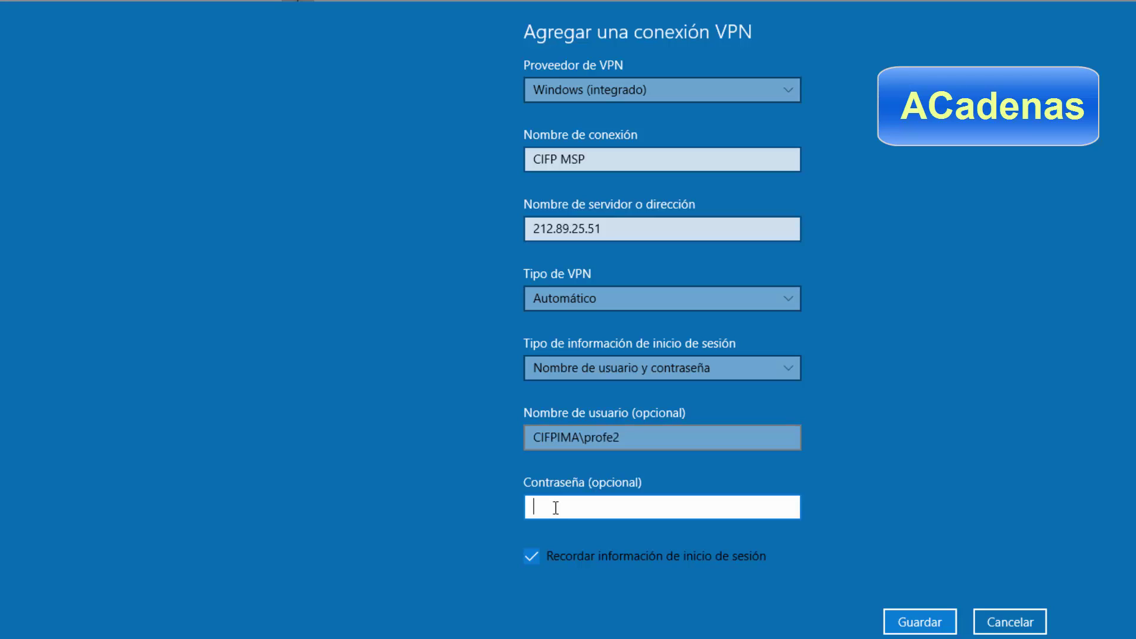
text(••••••••)
click(911, 621)
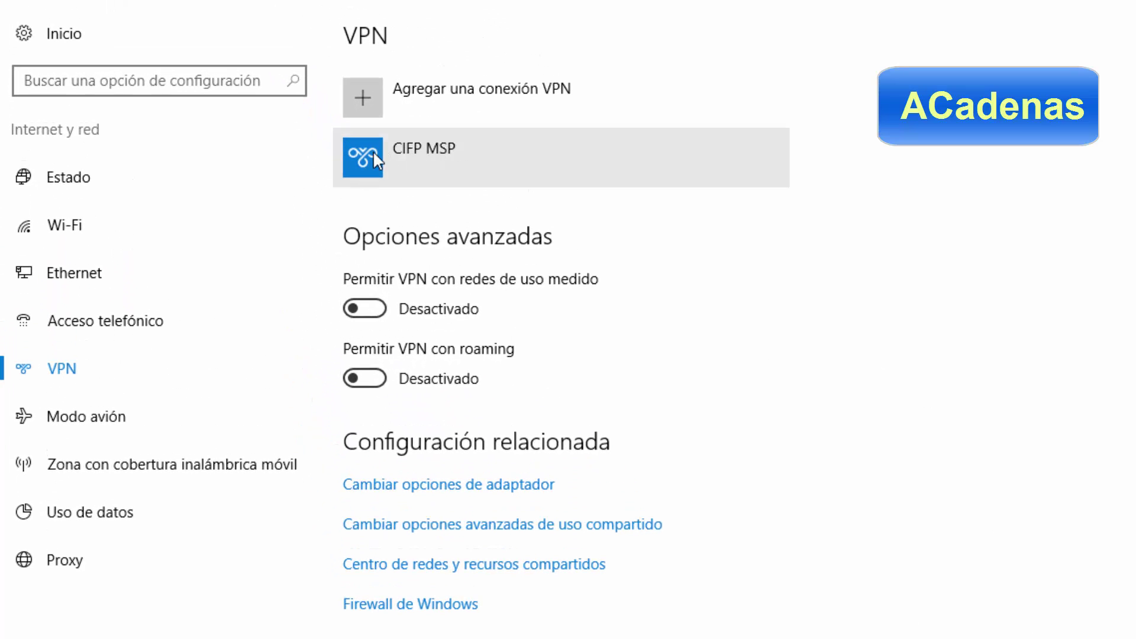
Connect to the CIFP MSP VPN from the VPN list.
click(367, 152)
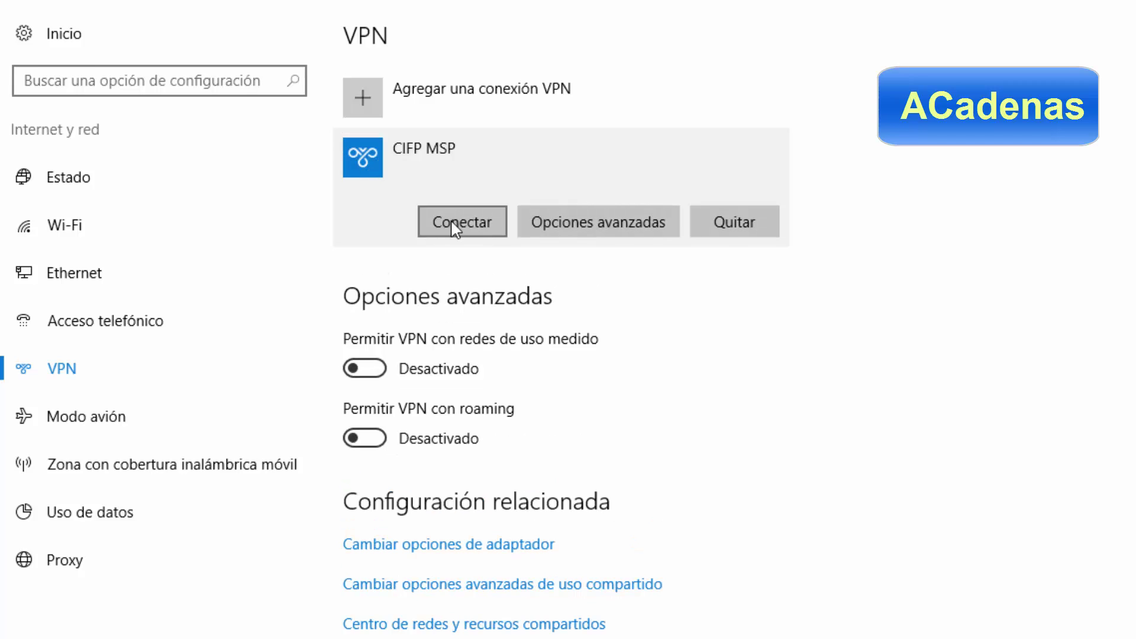
click(450, 222)
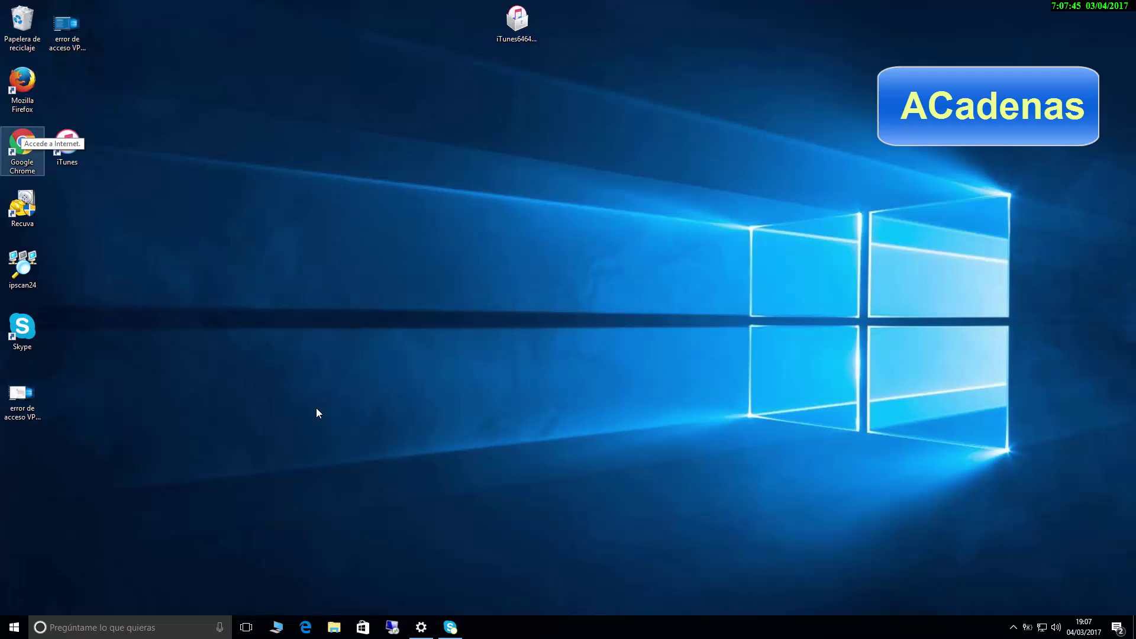
Map drive Z: to \\10.136.219.191\profesorado from Este equipo in File Explorer.
click(278, 628)
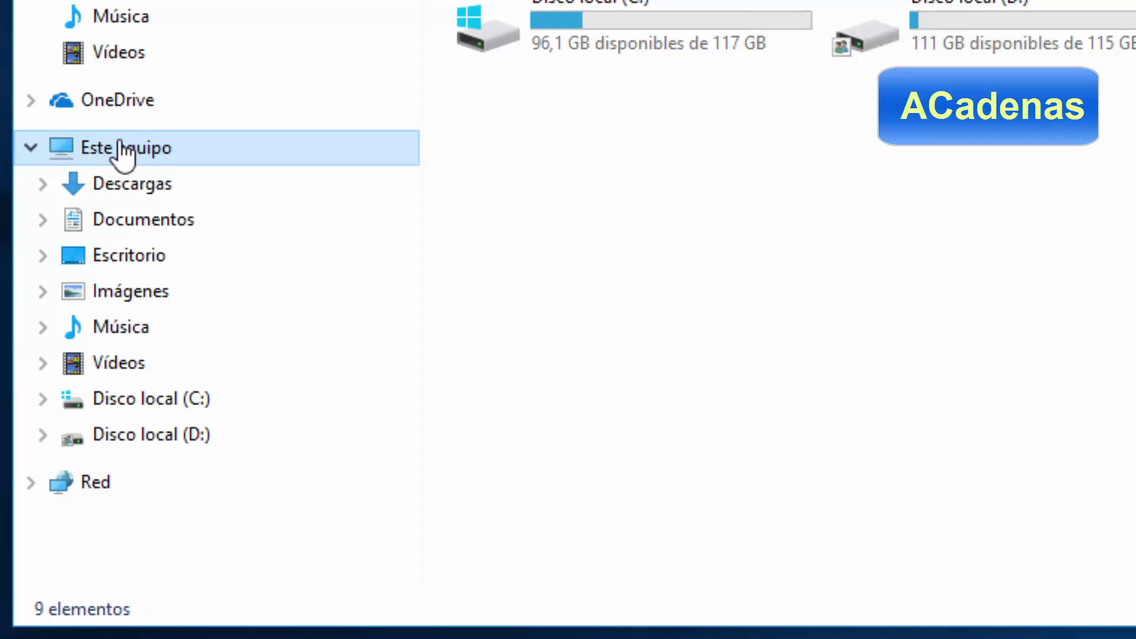
right_click(121, 143)
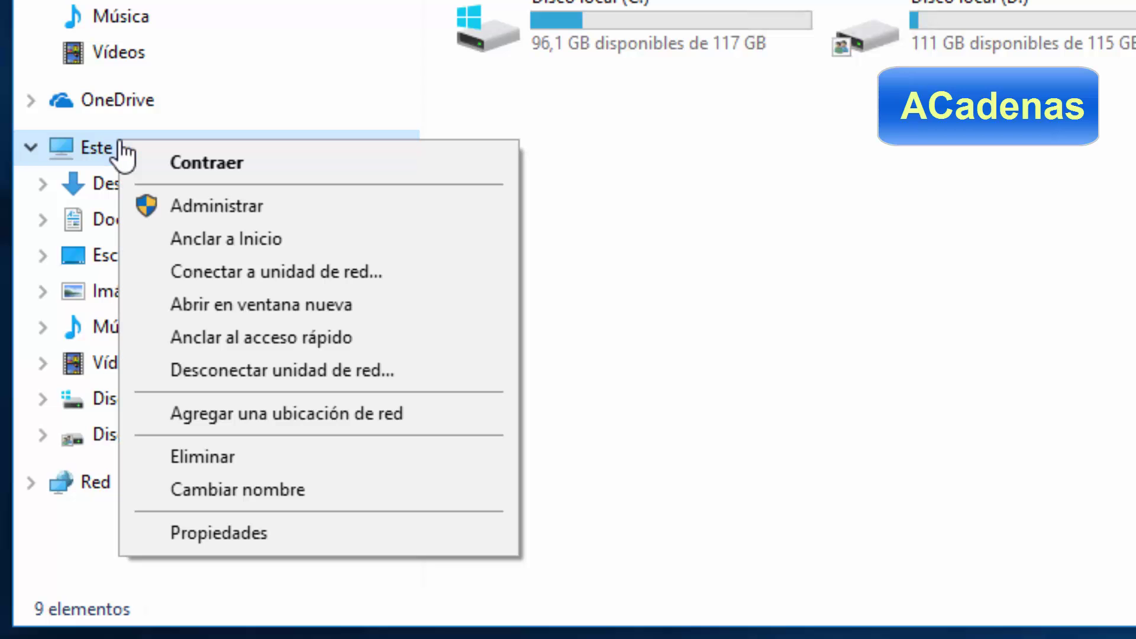
click(194, 278)
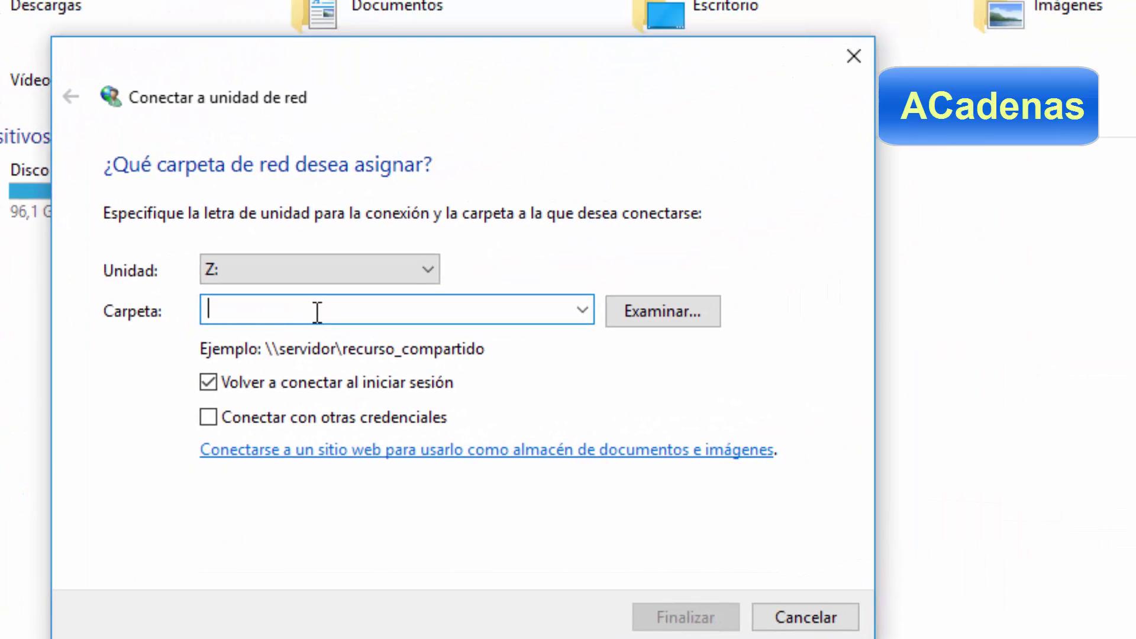
text(\\1)
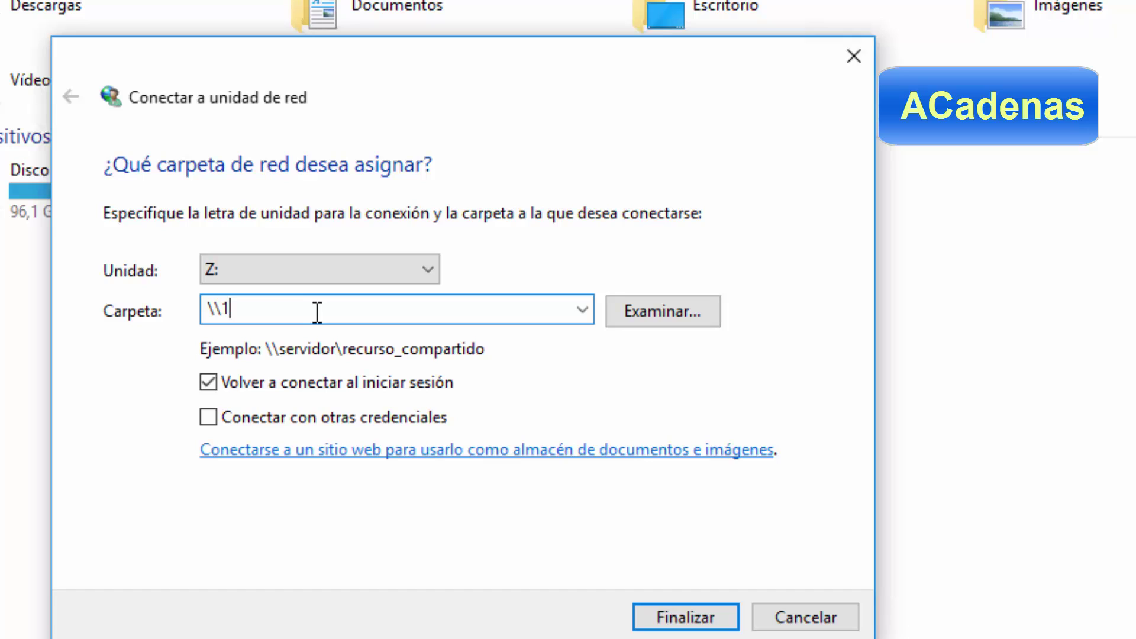
text(0.136.219.191\profeso)
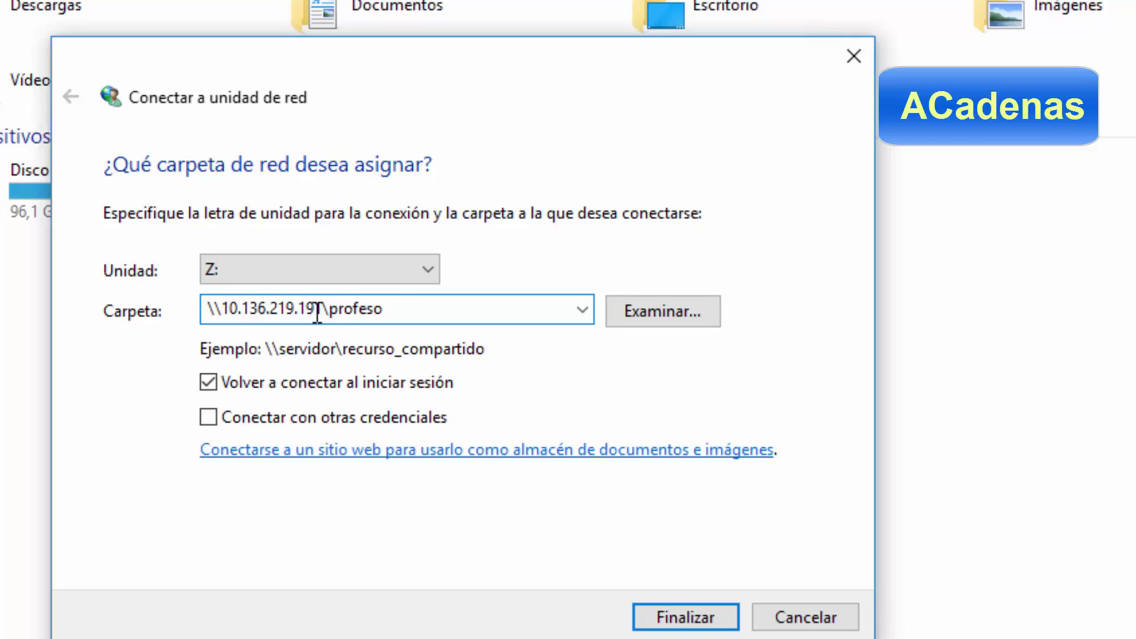
text(rado)
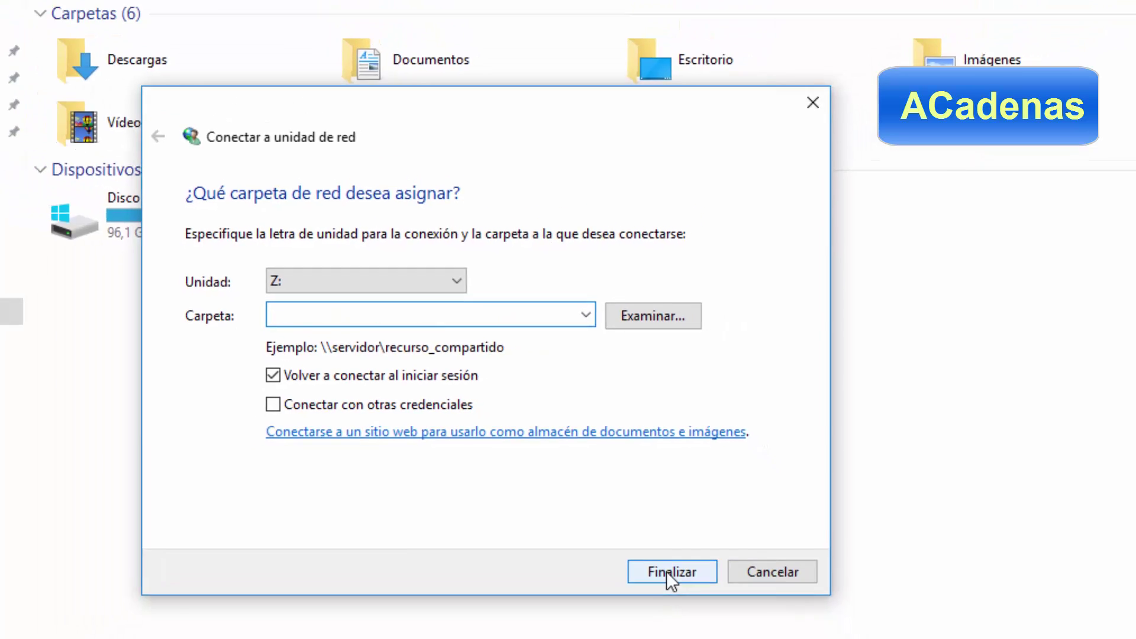
click(666, 571)
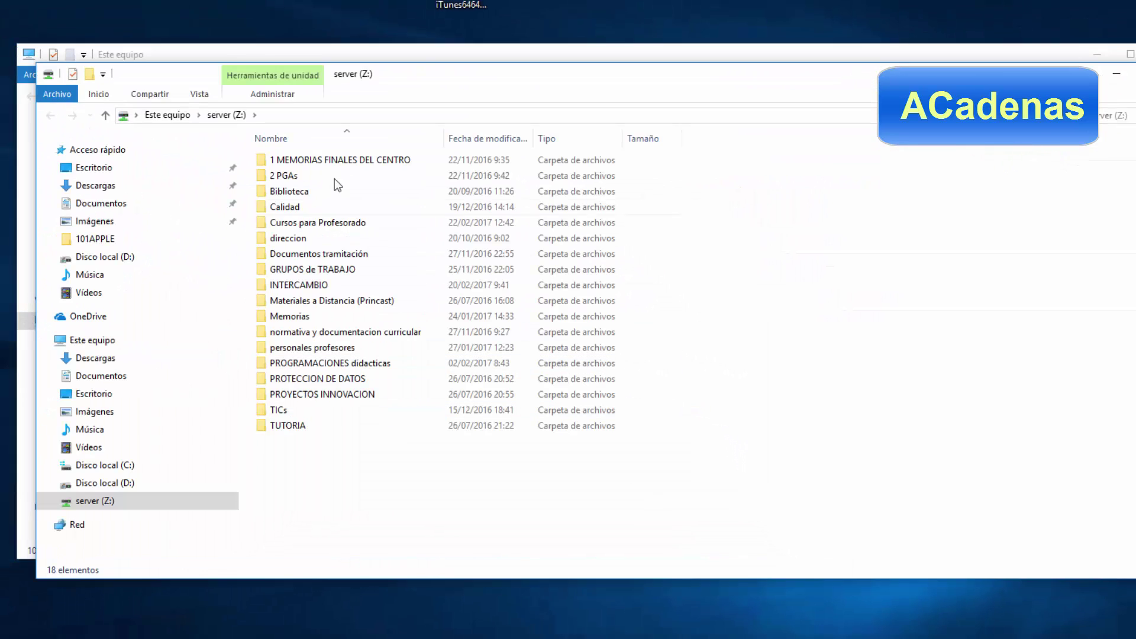
Browse the personales profesores folder, then close its window with Alt+F4.
double_click(295, 347)
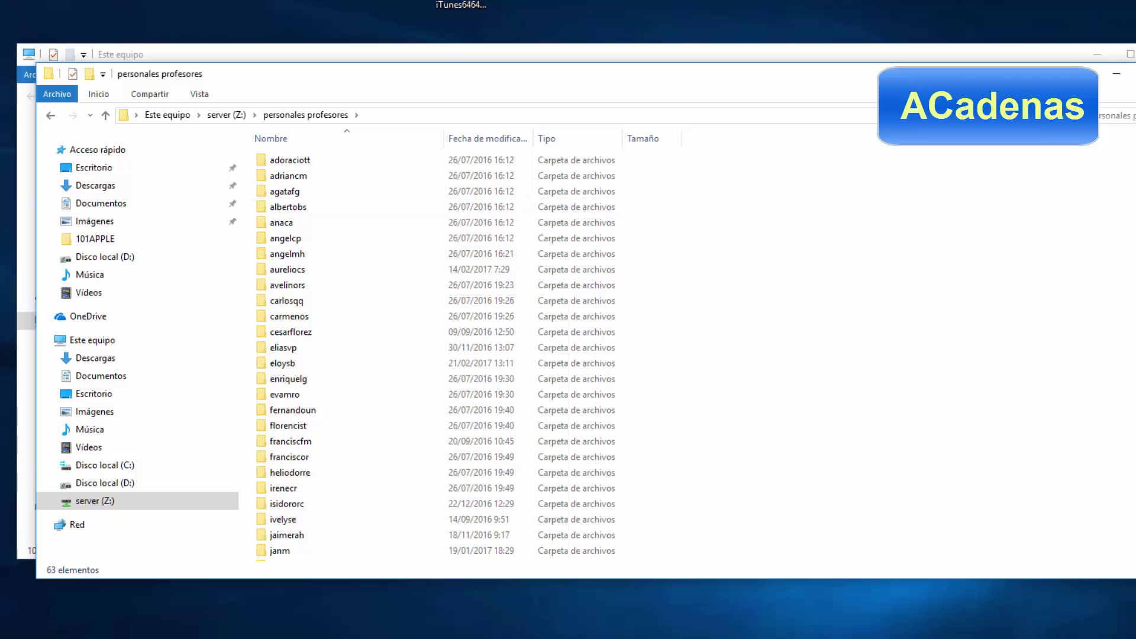
key(alt+F4)
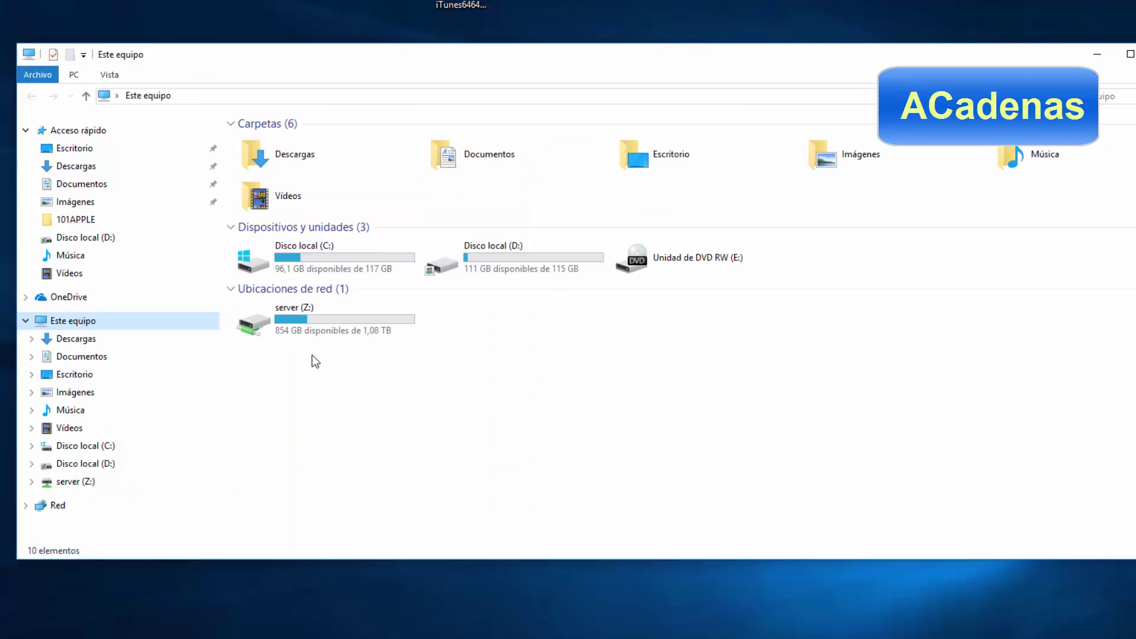
Create a desktop shortcut to the server (Z:) drive and move it to the desktop's top.
click(293, 319)
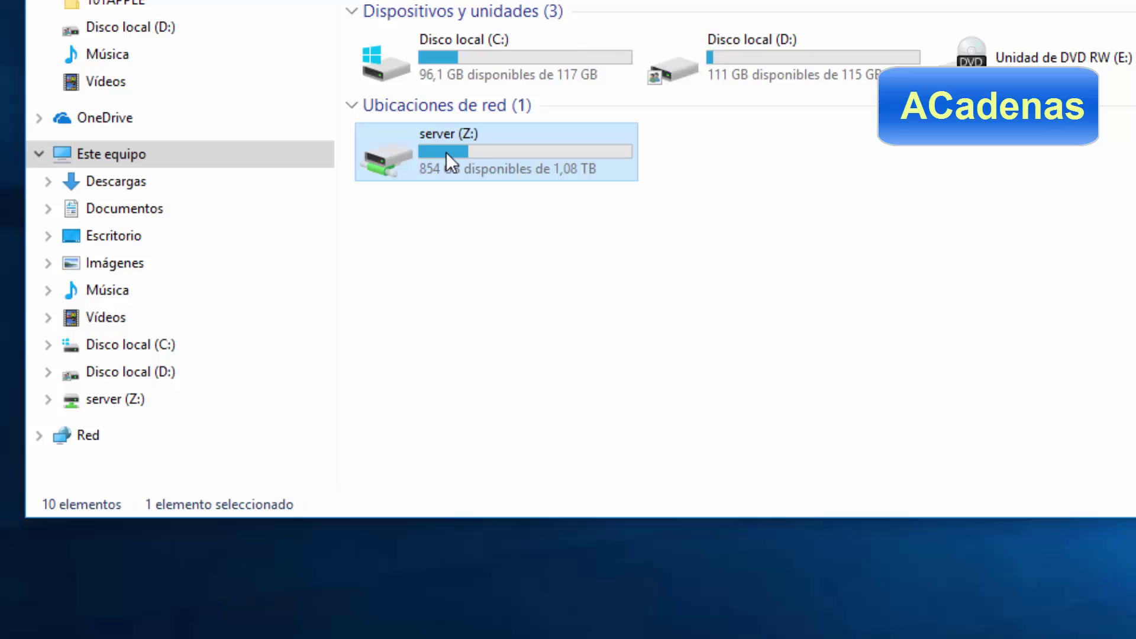
right_click(446, 157)
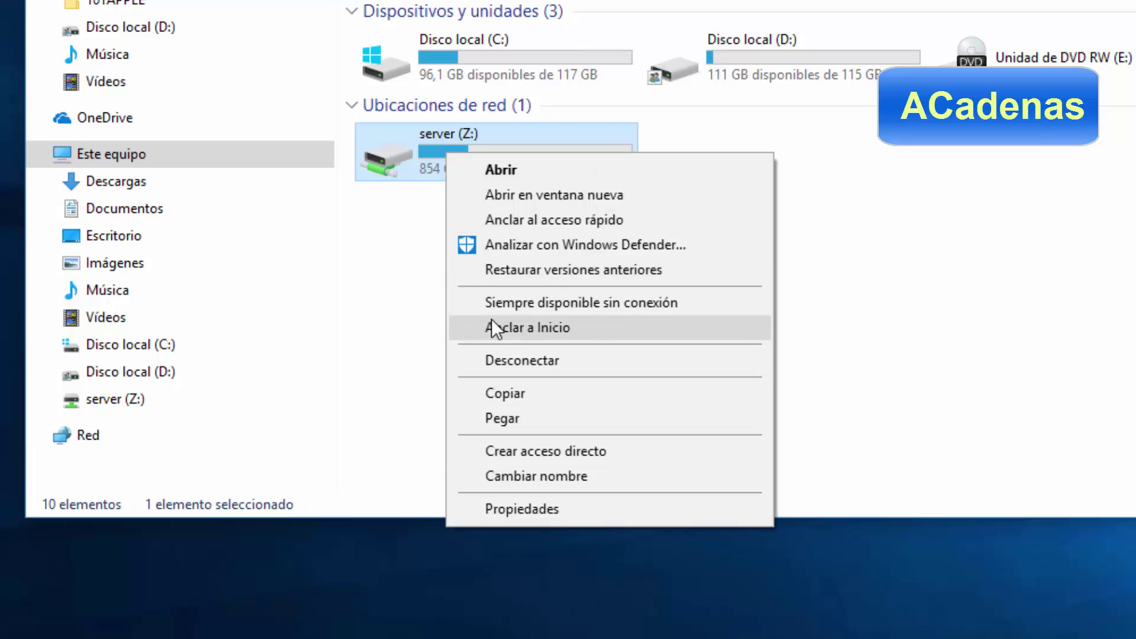
click(503, 452)
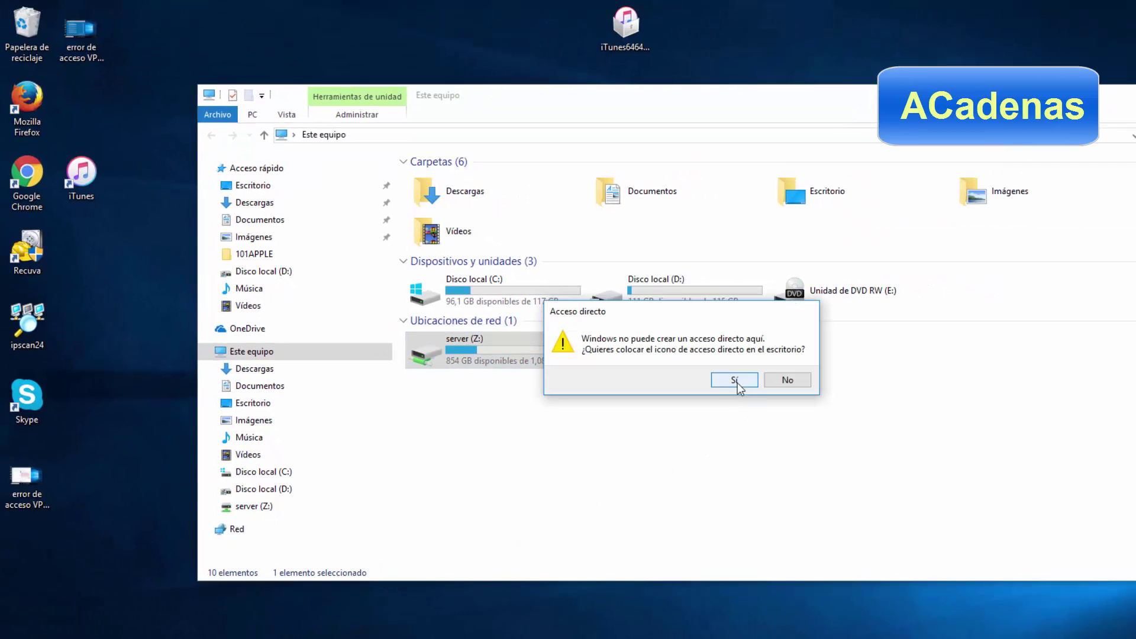
click(736, 383)
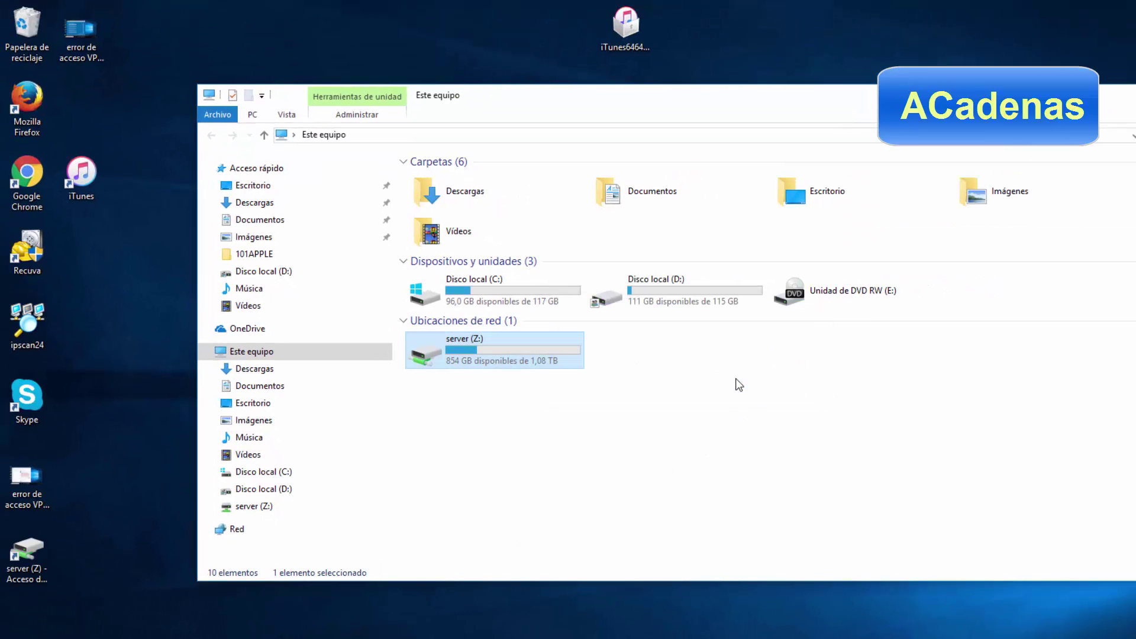
drag(25, 555, 396, 72)
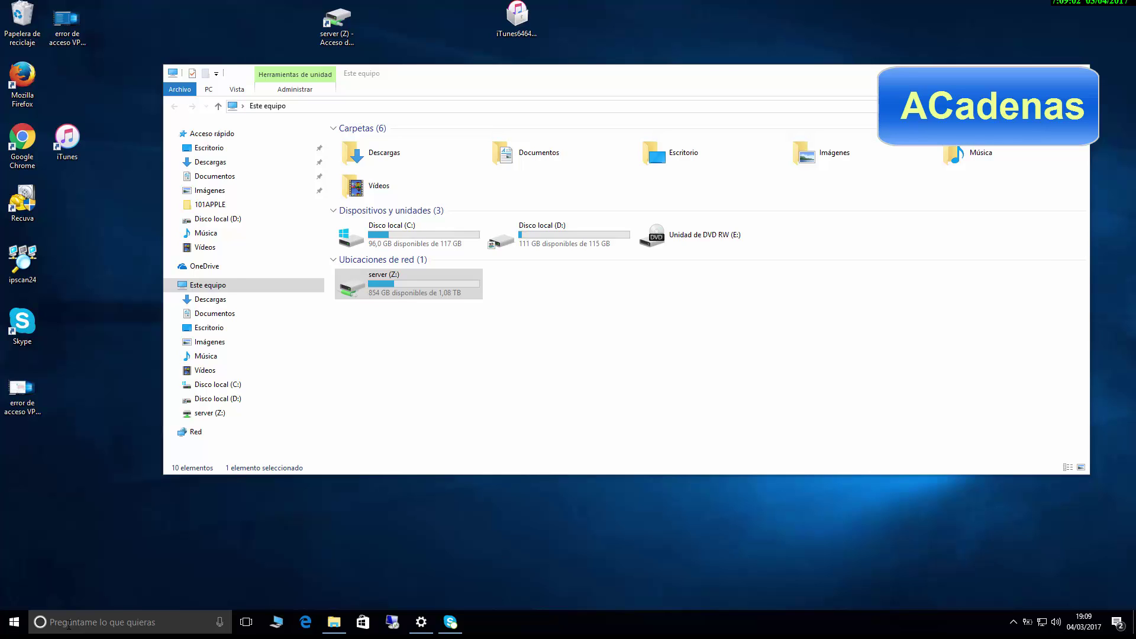
Open Control Panel via search and go through the network centre to the adapter list.
click(69, 624)
text(panelan)
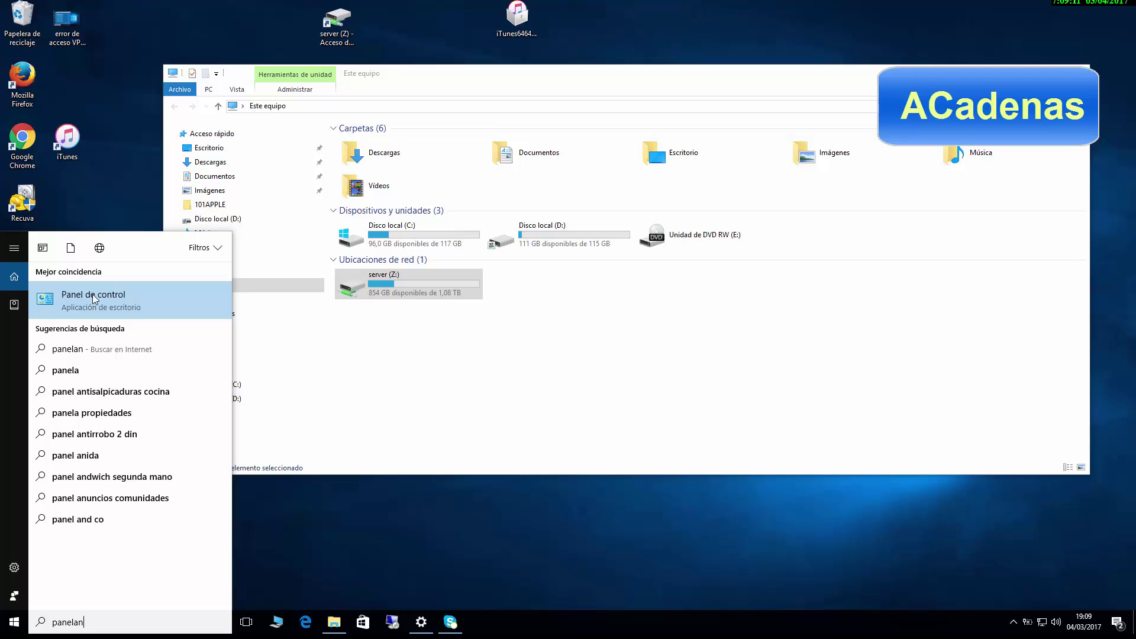
click(93, 294)
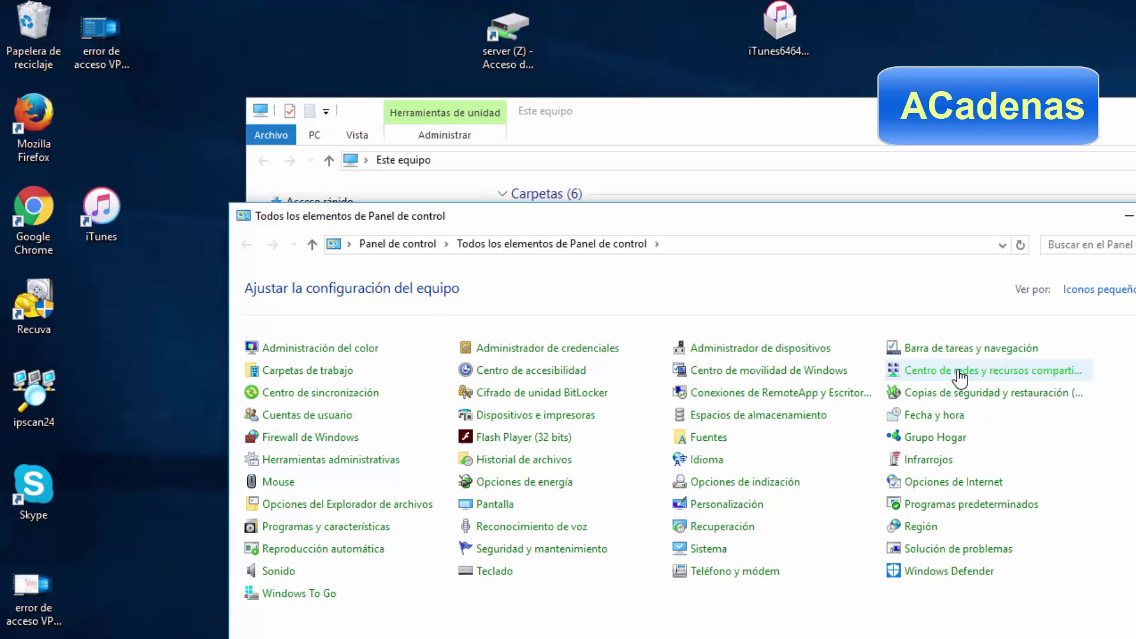
click(958, 372)
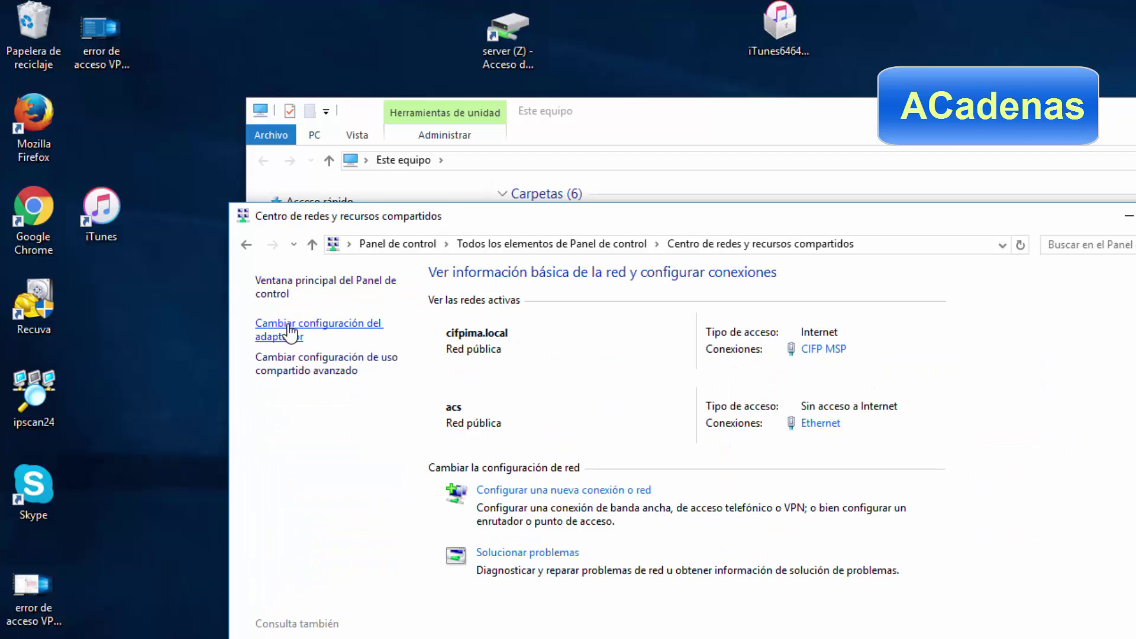
click(290, 333)
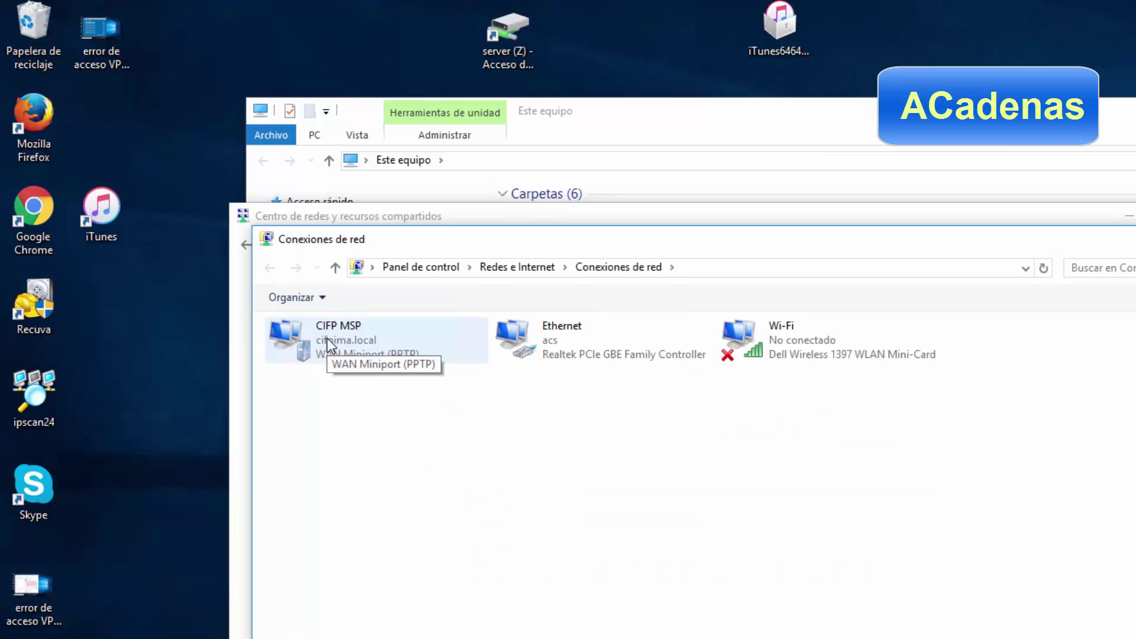
Create a desktop shortcut for the CIFP MSP connection and move it to the desktop's top.
right_click(327, 339)
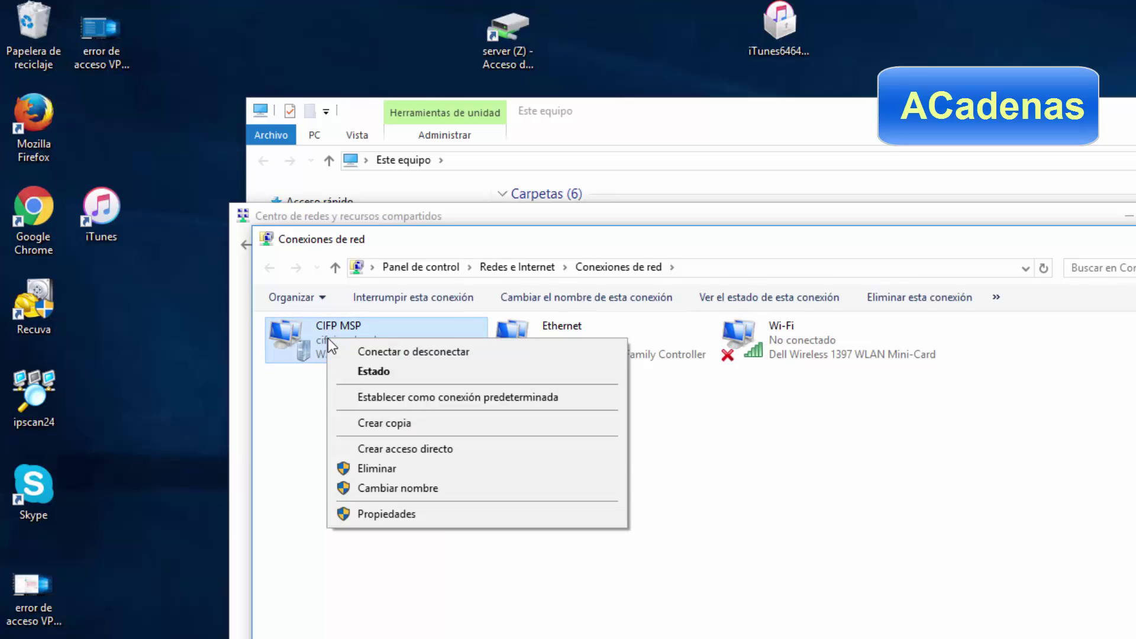
click(386, 449)
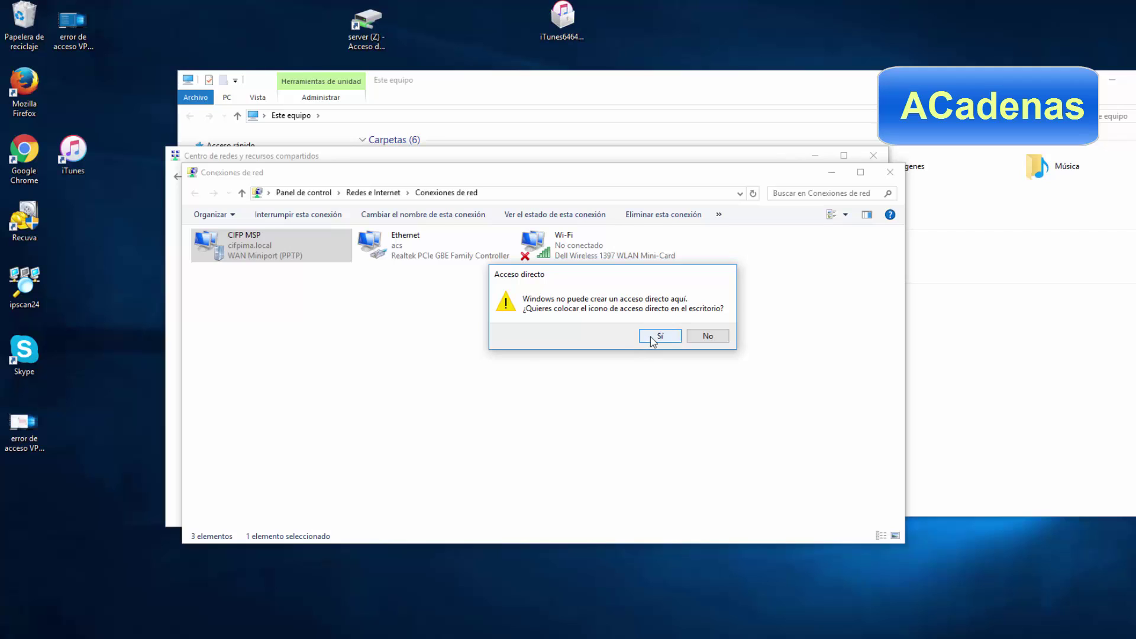
click(740, 380)
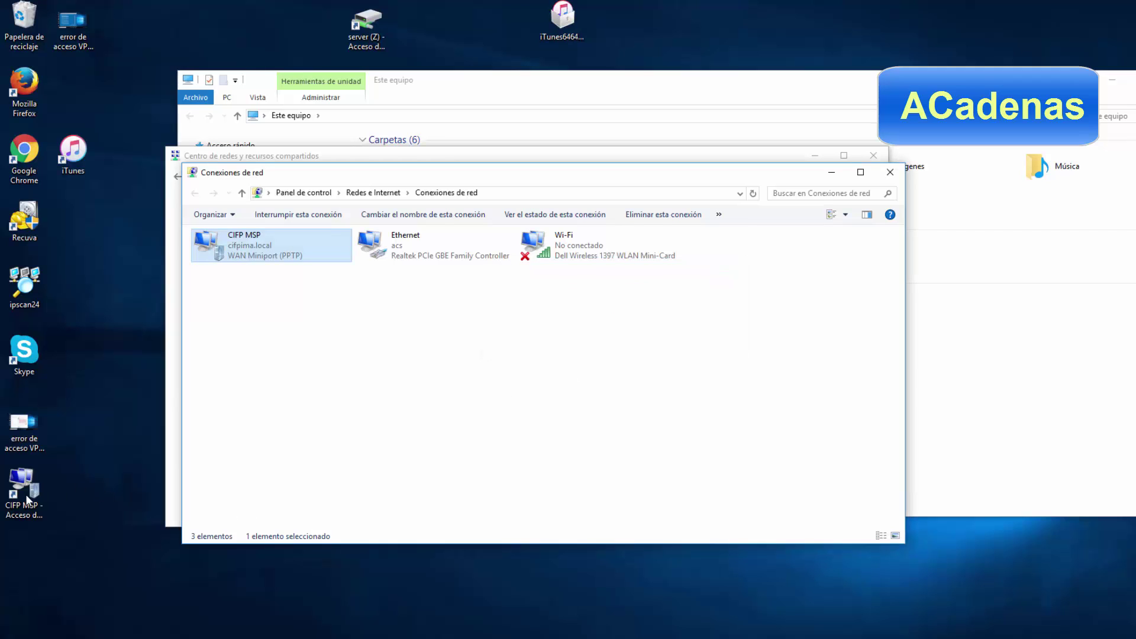
drag(26, 494, 275, 32)
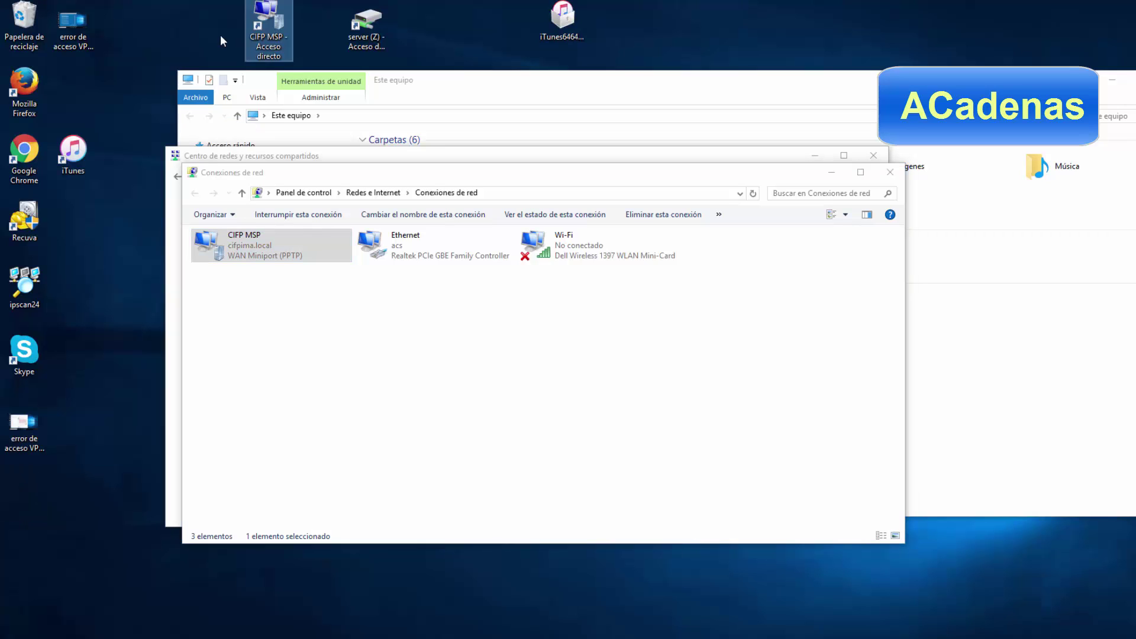
Disconnect the CIFP MSP VPN using its desktop shortcut.
right_click(269, 24)
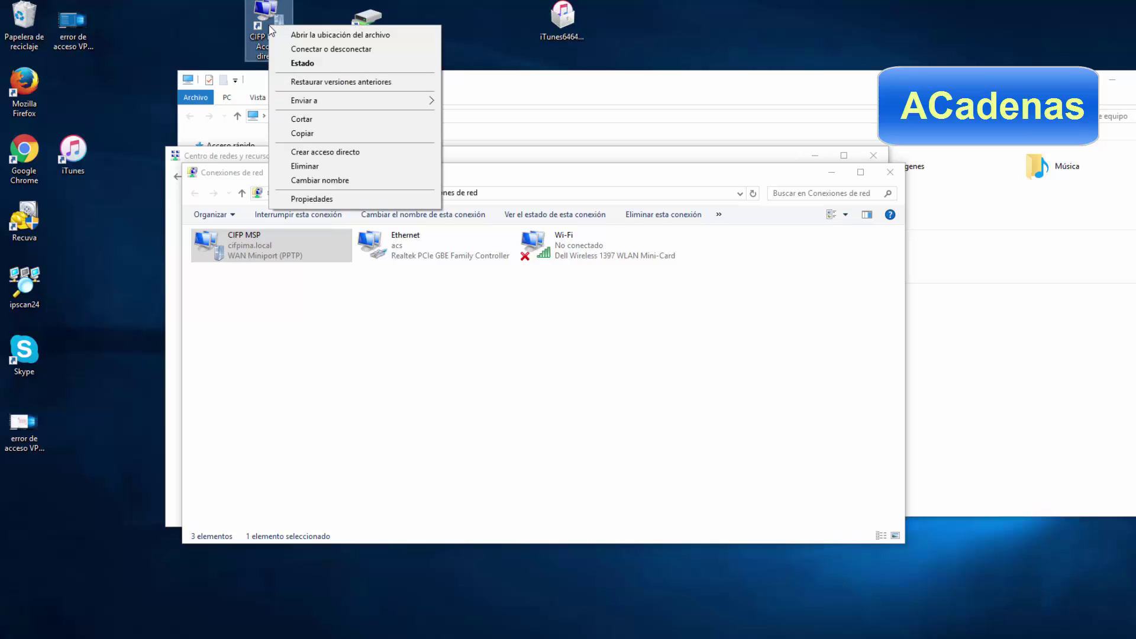
click(296, 49)
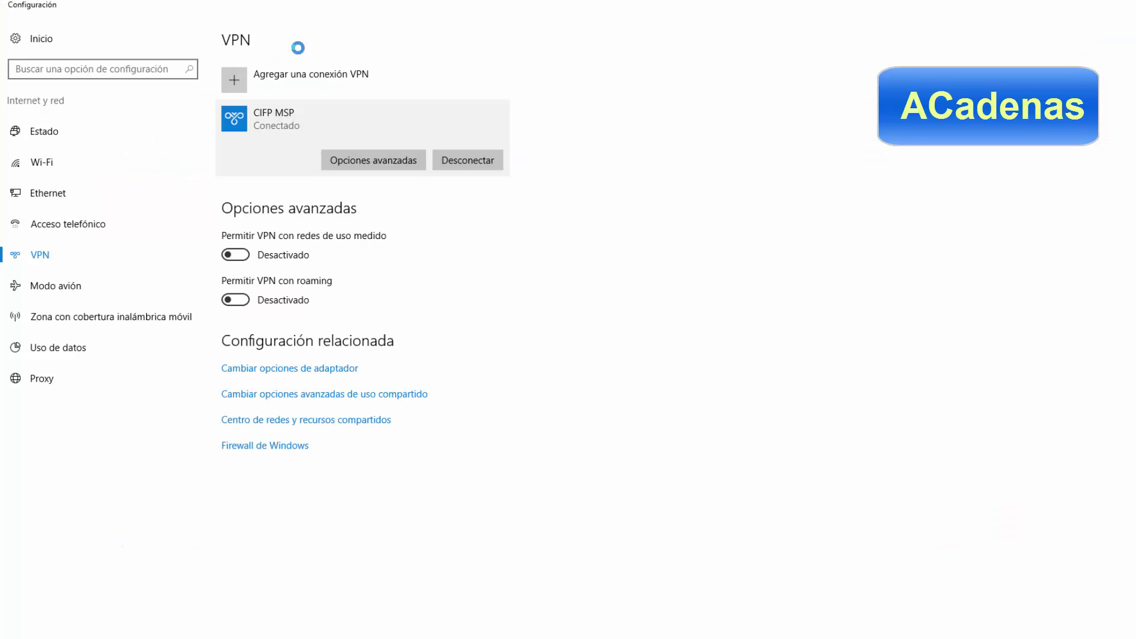
click(458, 162)
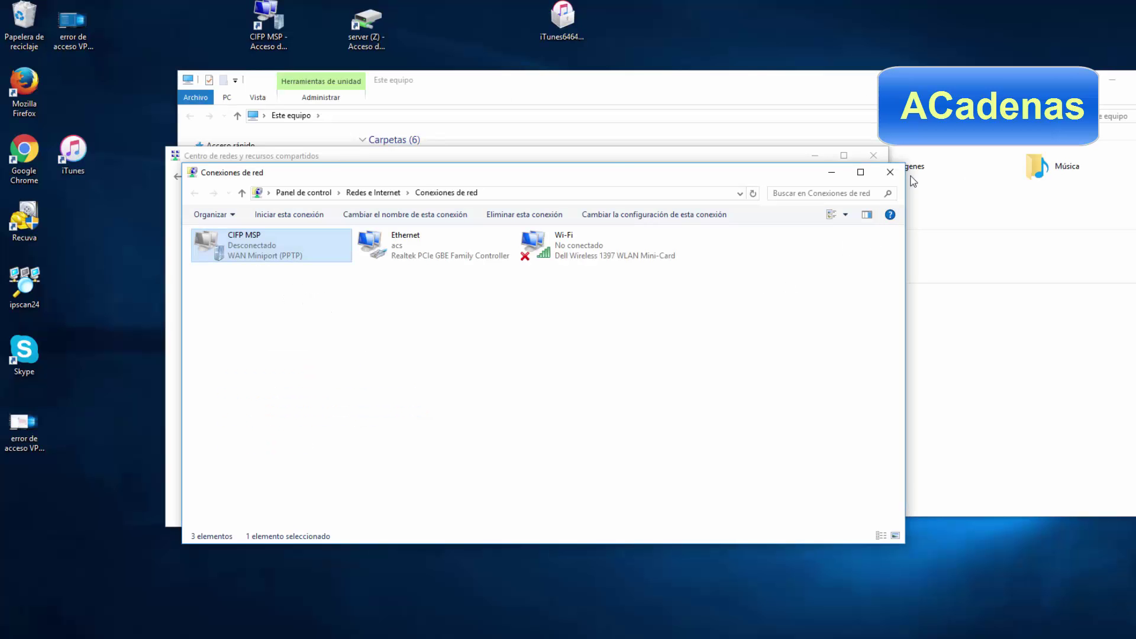
Close the network connection and sharing centre windows, leaving Este equipo open.
click(890, 174)
click(873, 155)
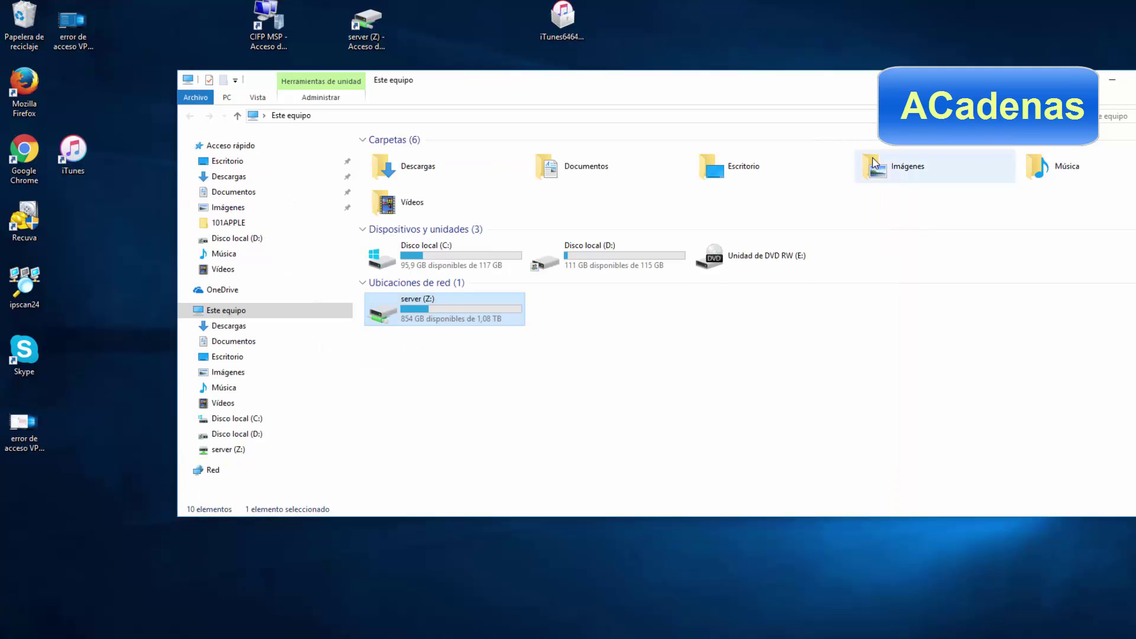
click(712, 327)
click(412, 306)
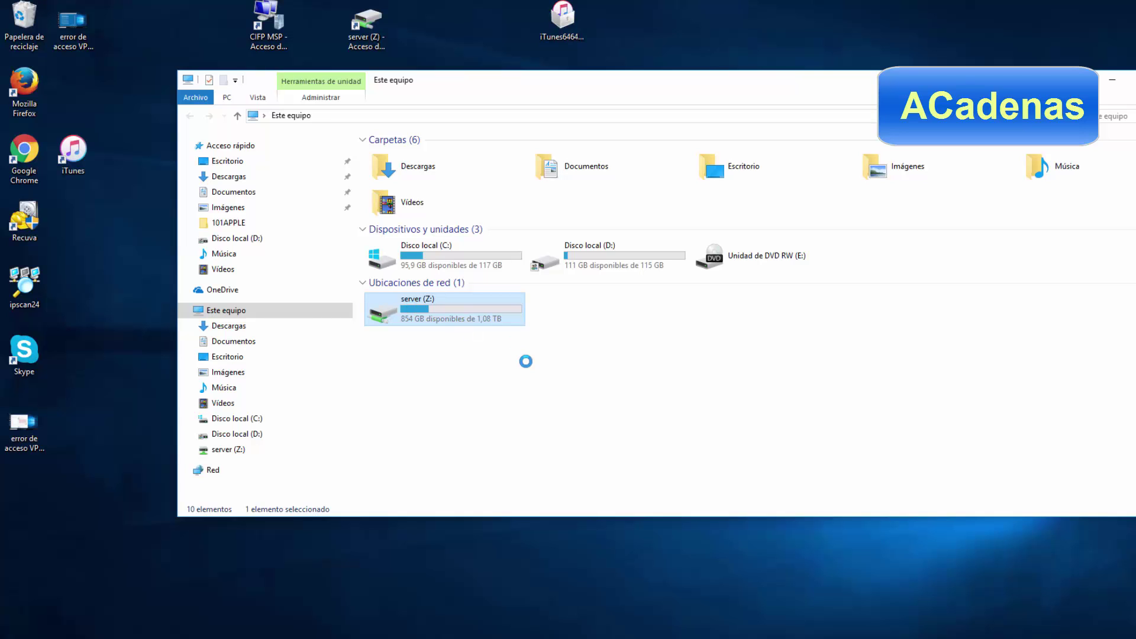
click(571, 361)
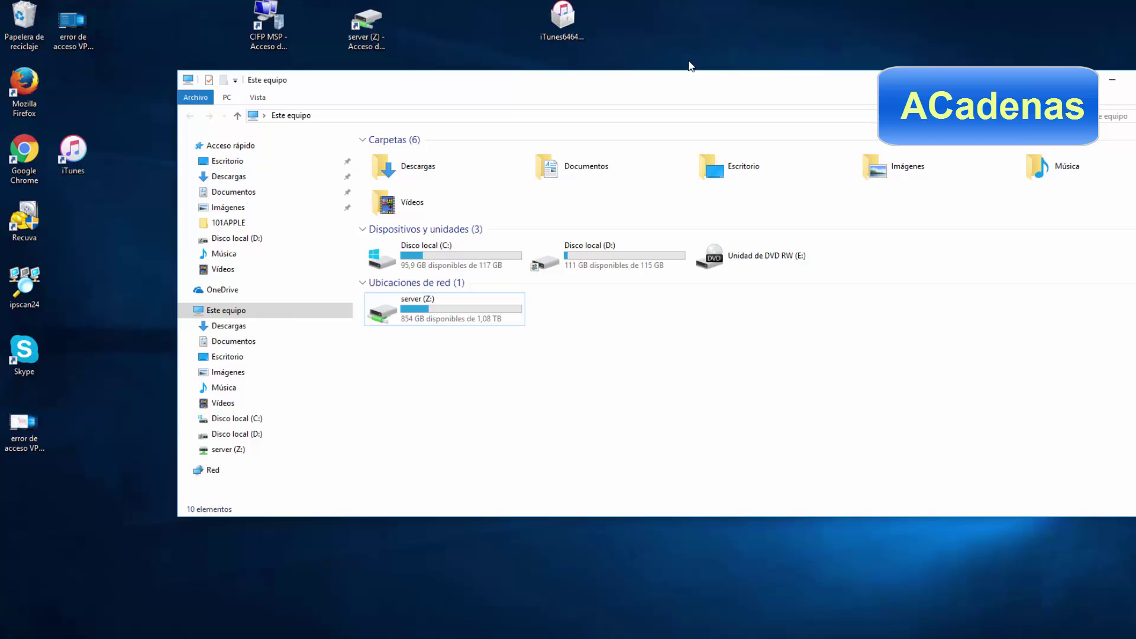
Reconnect the CIFP MSP VPN through its desktop shortcut.
right_click(263, 25)
click(286, 30)
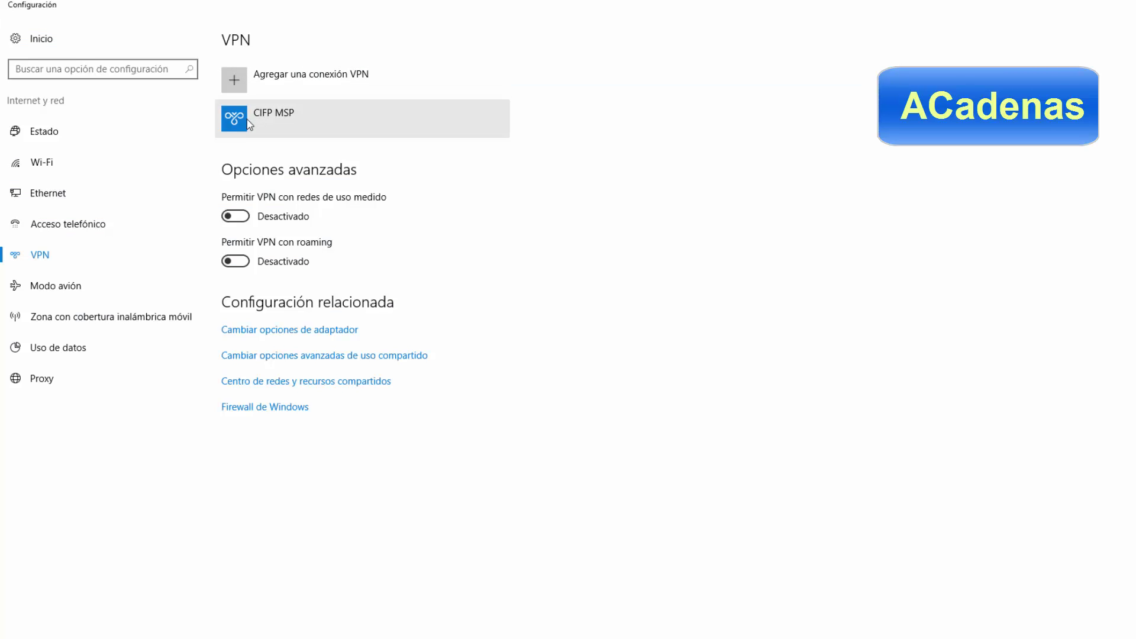
click(248, 123)
click(305, 163)
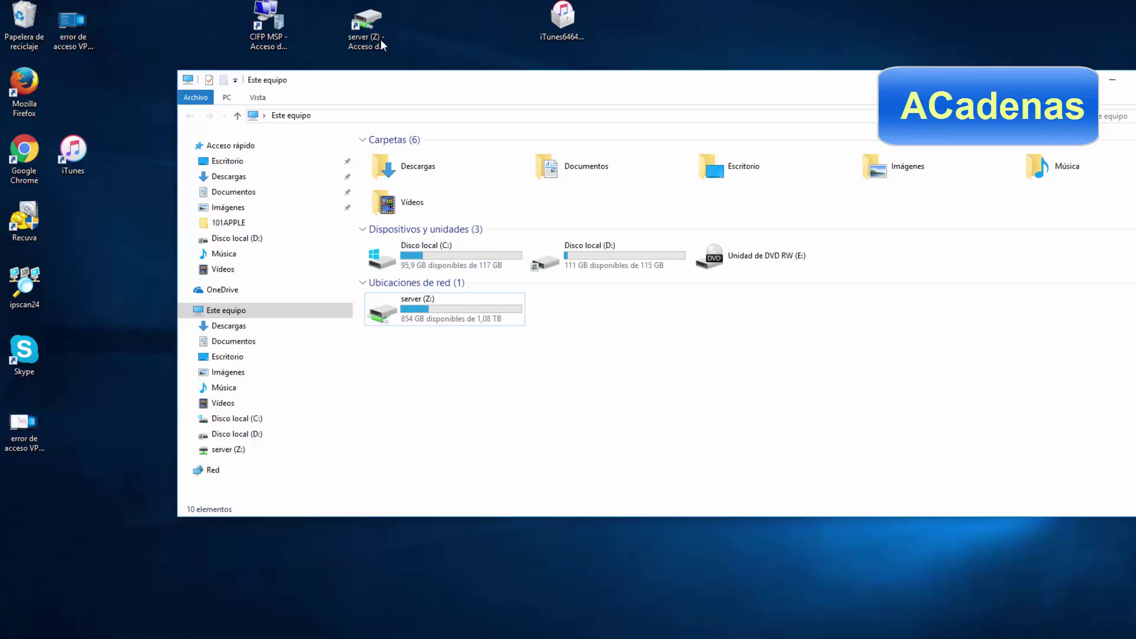
Open server (Z:) from its desktop shortcut, view the INTERCAMBIO folder, then close its window.
click(365, 30)
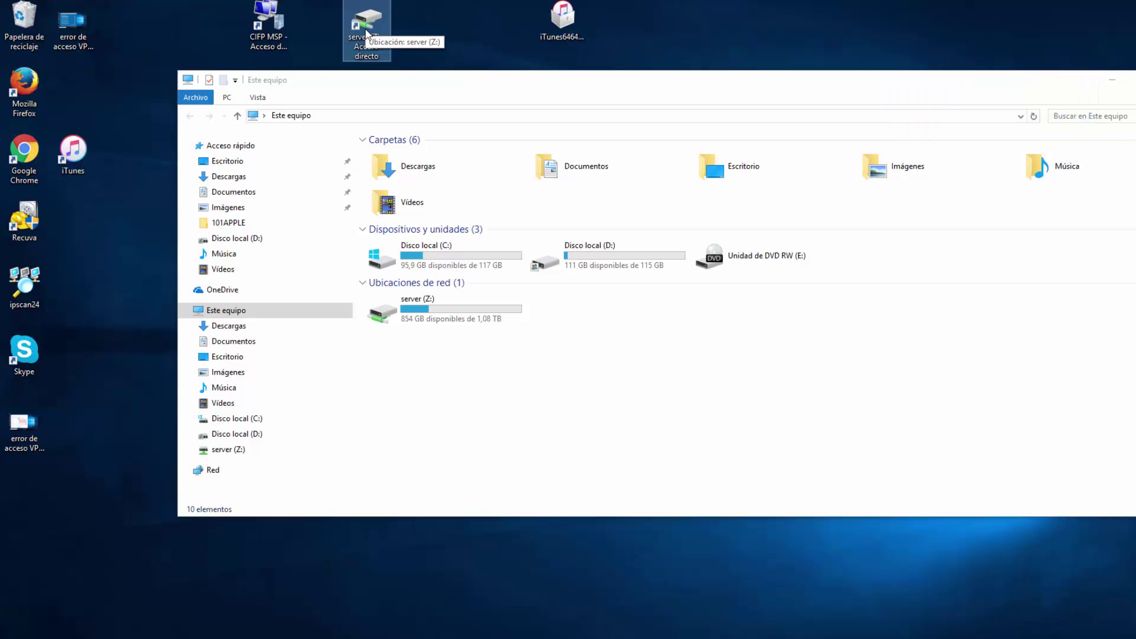
double_click(366, 31)
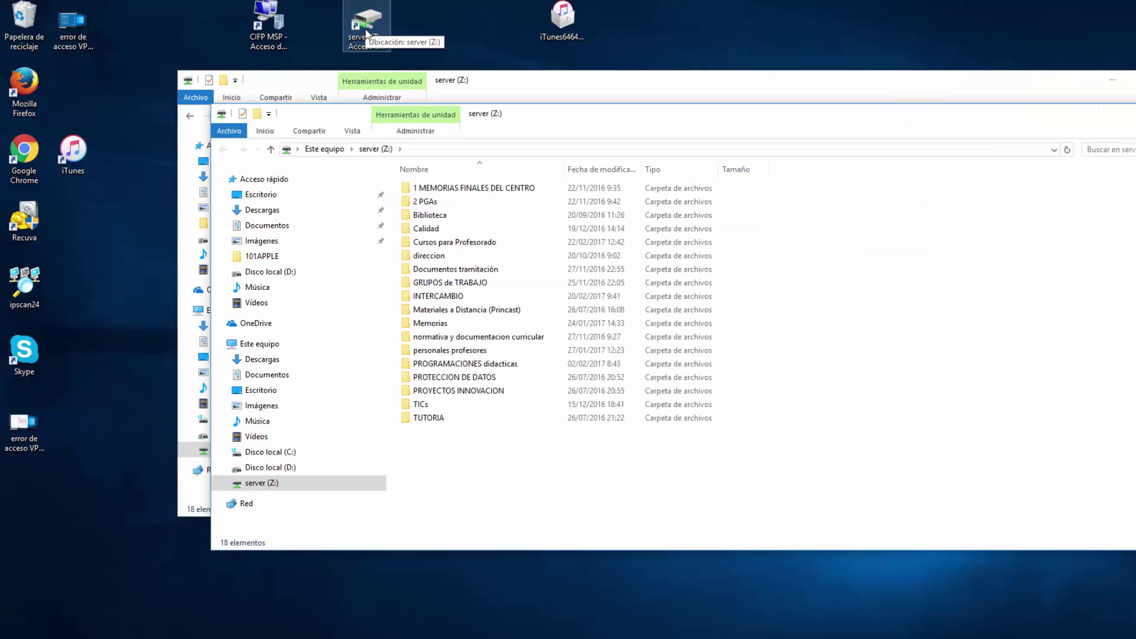
double_click(437, 296)
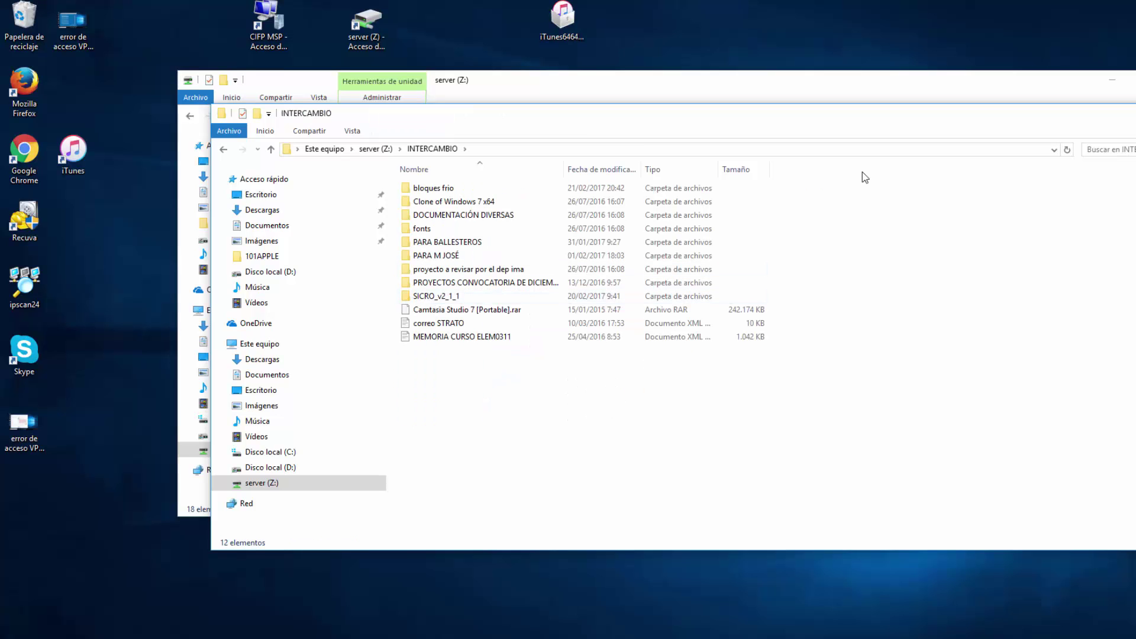
key(alt+F4)
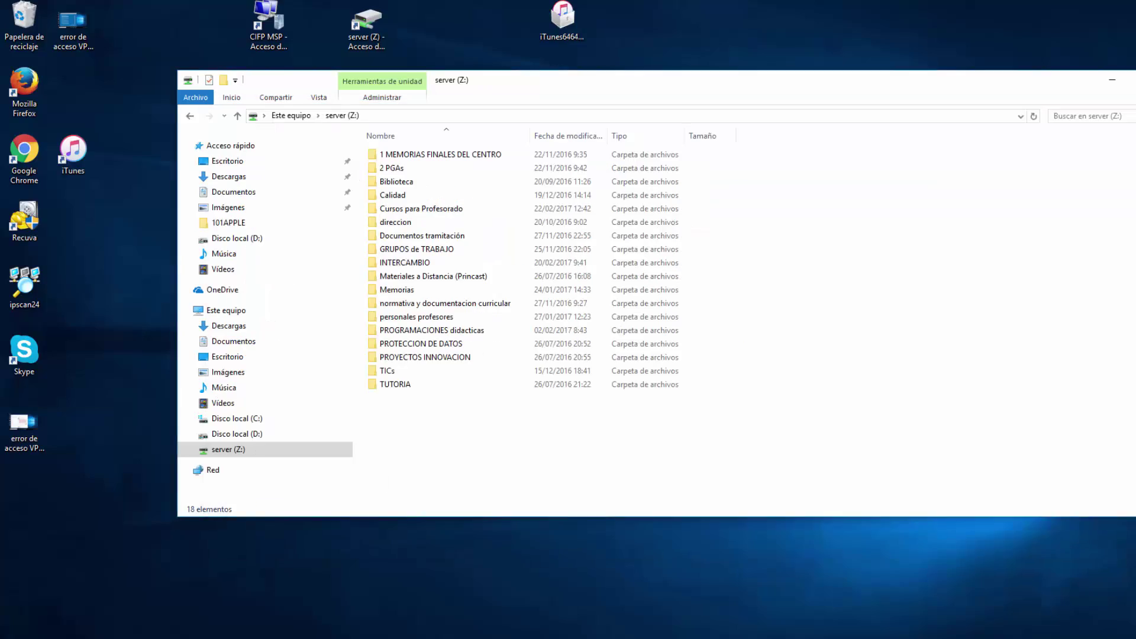